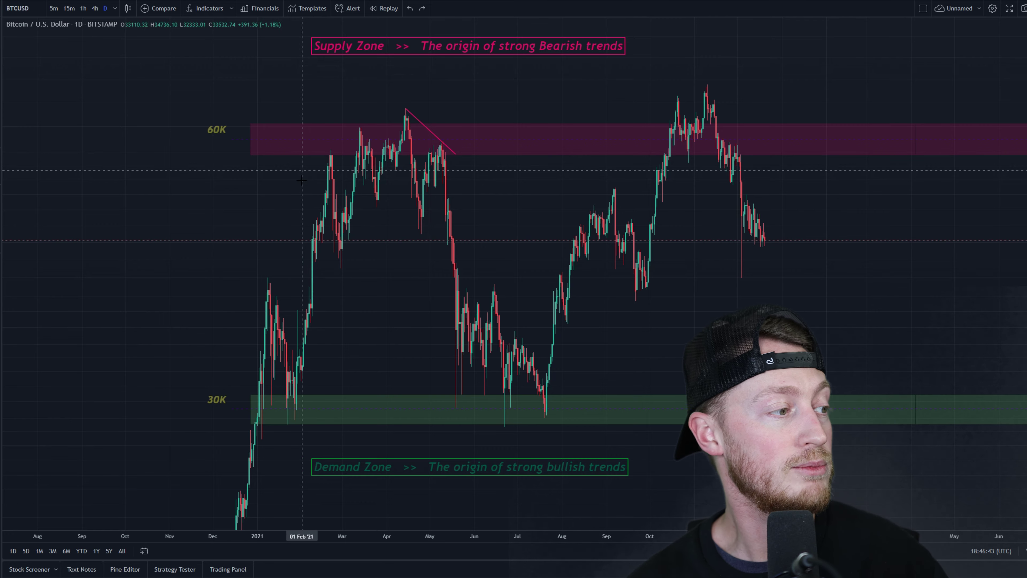
- Circle the January bounce, April top, July low and October–November top, then undo the circles
drag(318, 391, 275, 381)
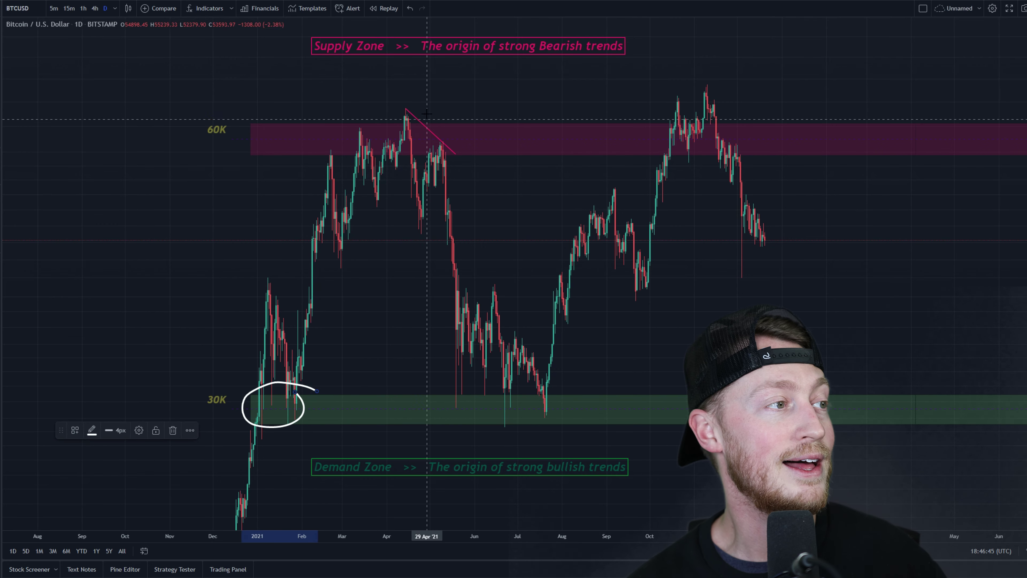
mouse_move(424, 106)
mouse_down()
mouse_move(413, 150)
mouse_move(425, 109)
mouse_up()
mouse_move(522, 390)
mouse_down()
mouse_move(542, 408)
mouse_move(559, 390)
mouse_up()
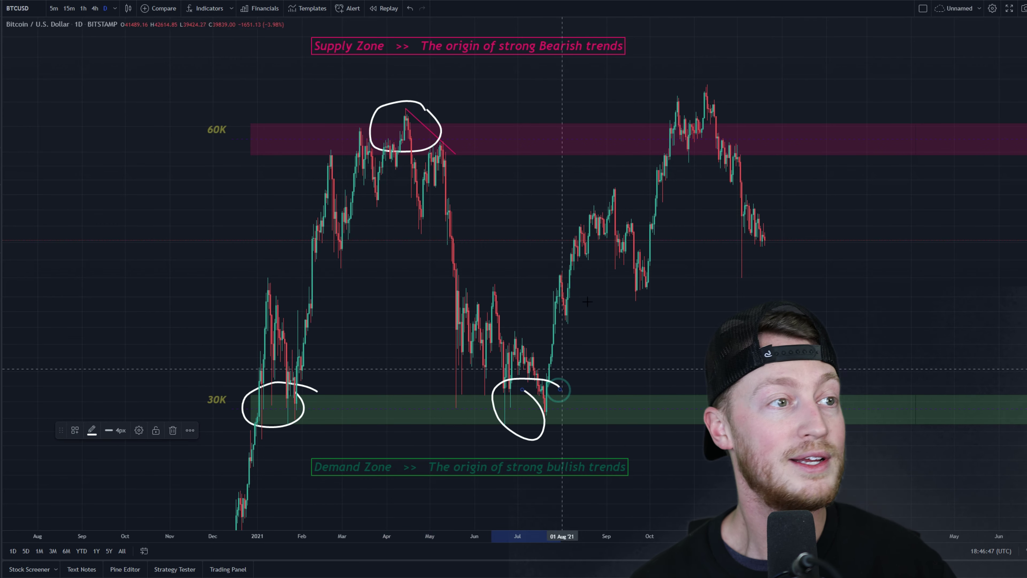
drag(742, 107, 740, 106)
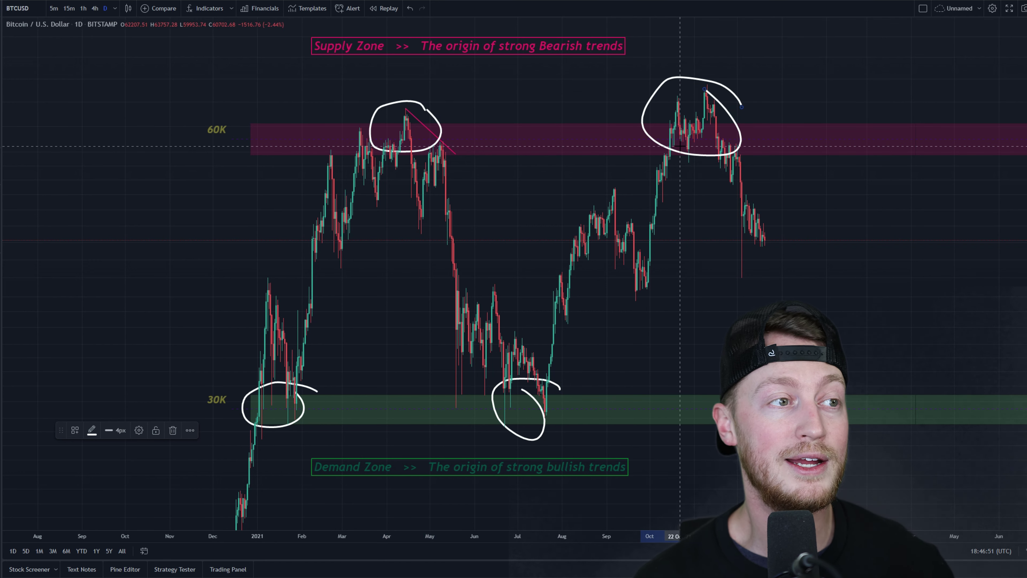
key(ctrl+z)
key(ctrl+z)
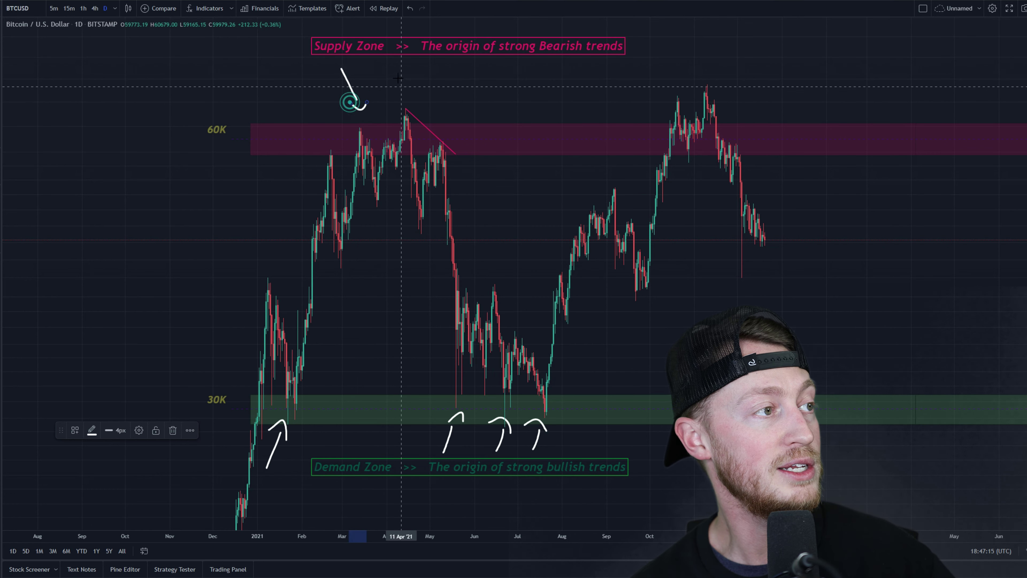
- Brush arrows on the March, April and October 60K peaks and circle the 60K and 30K labels
mouse_move(387, 65)
mouse_down()
mouse_move(404, 106)
mouse_move(413, 93)
mouse_move(441, 128)
mouse_up()
drag(426, 128, 460, 117)
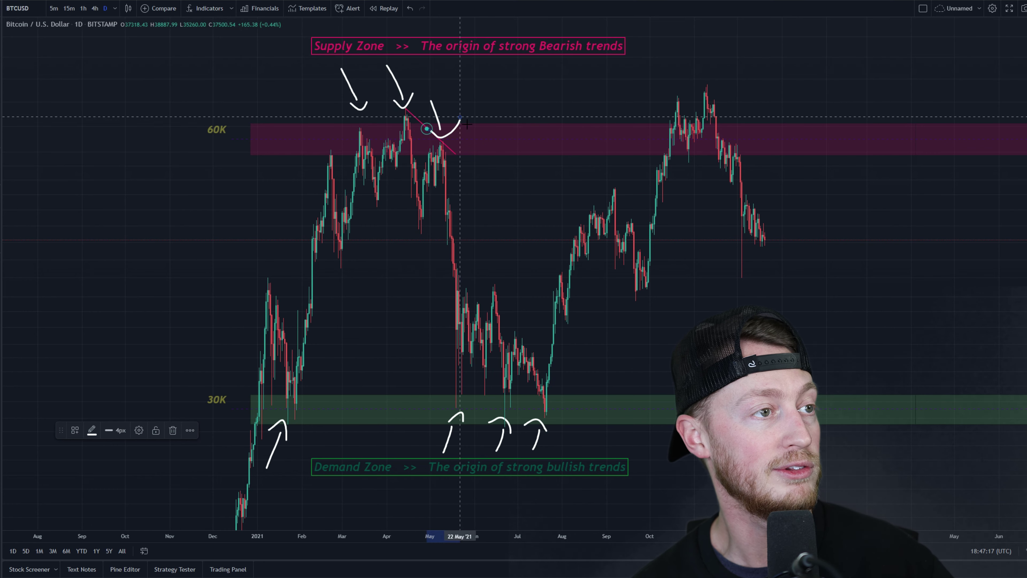
mouse_move(658, 74)
mouse_down()
mouse_move(682, 106)
mouse_move(729, 89)
mouse_up()
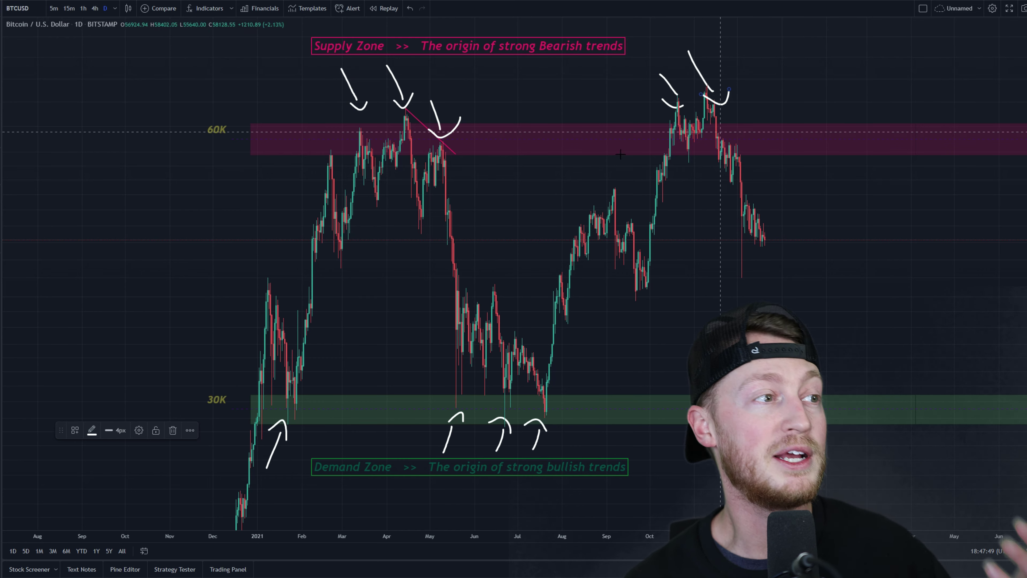
mouse_move(245, 111)
mouse_down()
mouse_move(204, 114)
mouse_move(256, 108)
mouse_up()
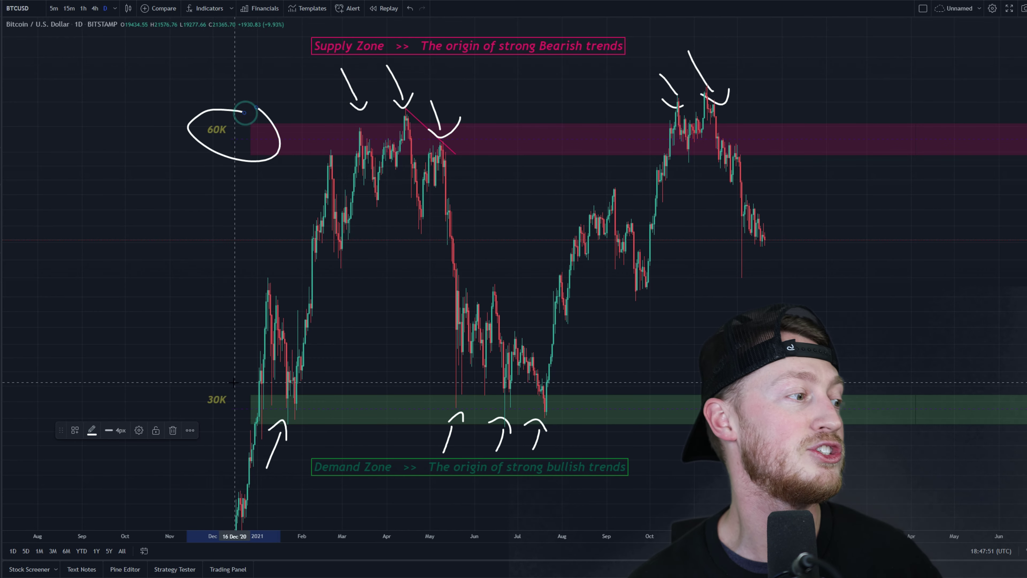
mouse_move(231, 383)
mouse_down()
mouse_move(186, 415)
mouse_move(229, 349)
mouse_up()
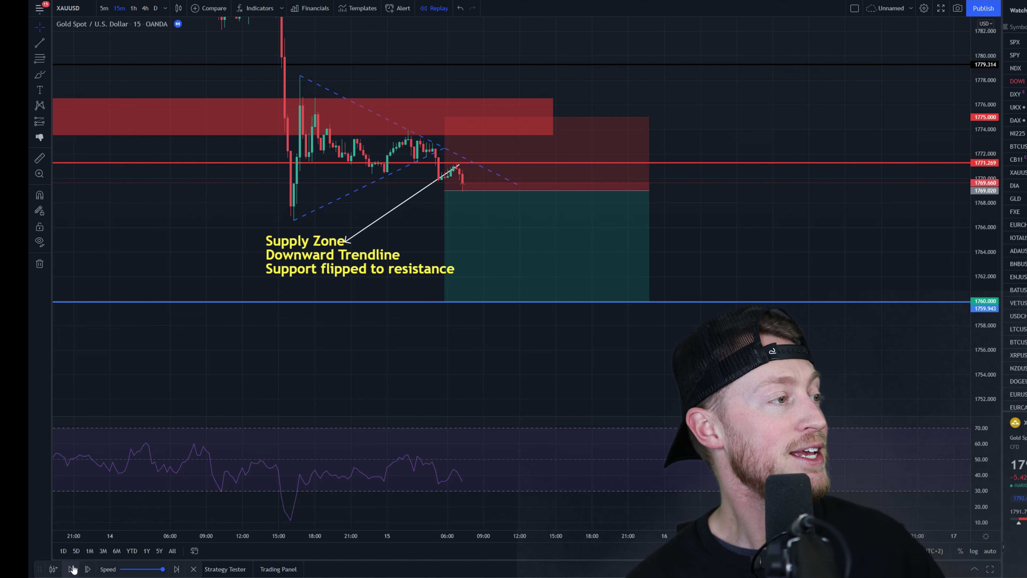
- Replay the gold chart until it drops to 1760, then circle that low wick
click(69, 569)
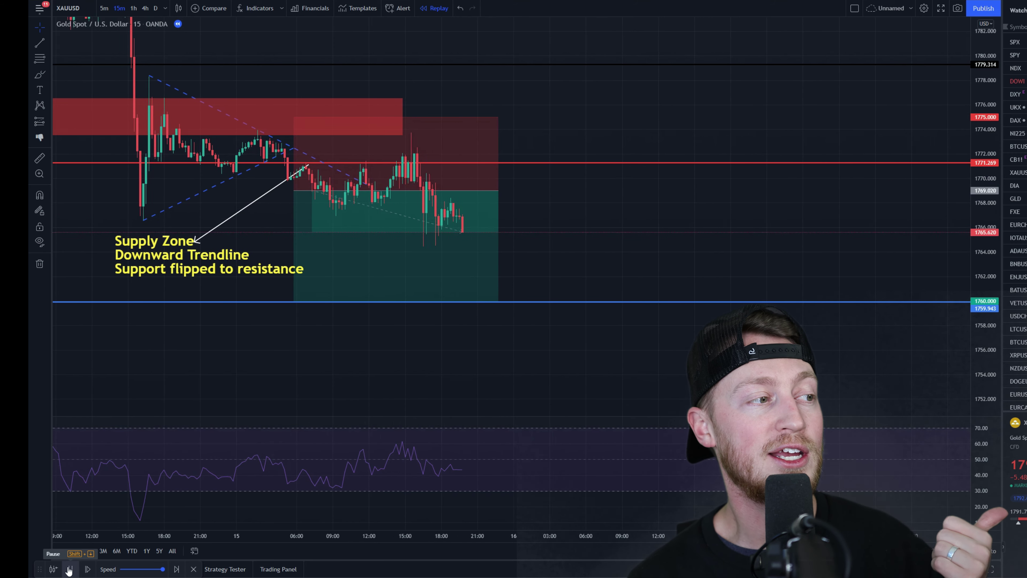
click(68, 568)
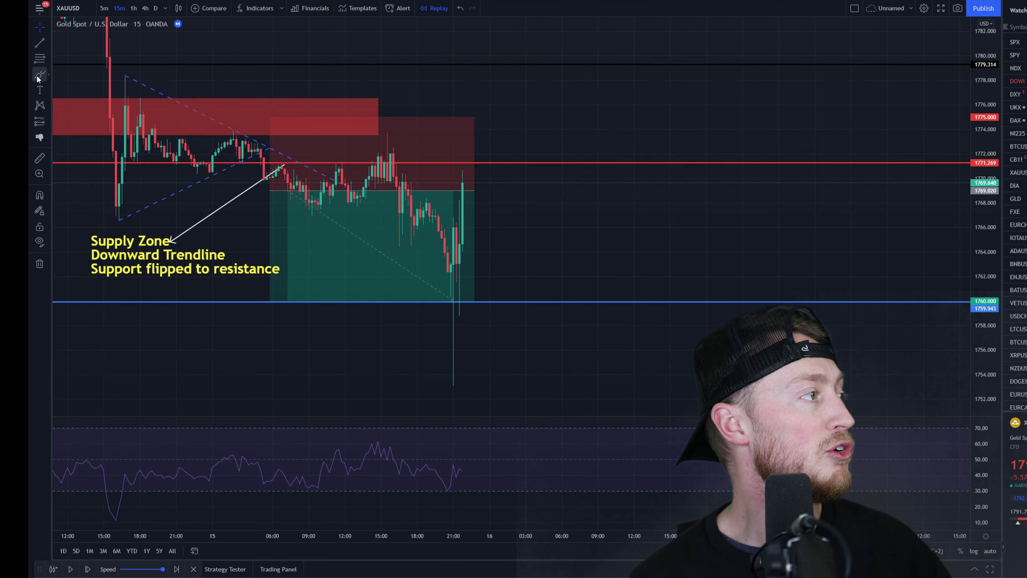
mouse_move(489, 294)
mouse_down()
mouse_move(471, 288)
mouse_move(469, 269)
mouse_up()
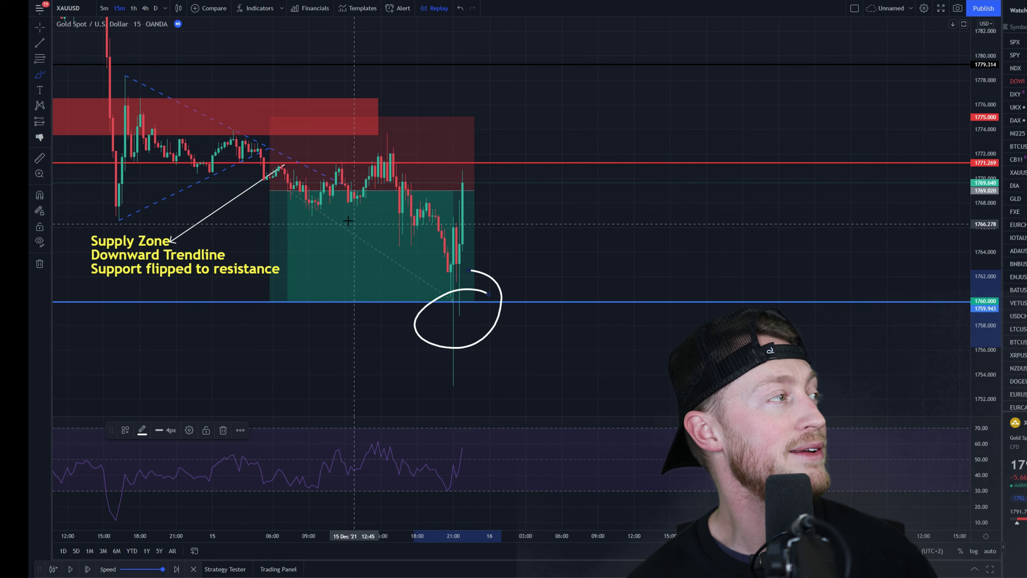
- Shift the gold chart to the earlier drop, sketch marks on the supply-zone peaks, then undo them
mouse_move(577, 311)
mouse_down()
mouse_move(630, 337)
mouse_move(860, 358)
mouse_up()
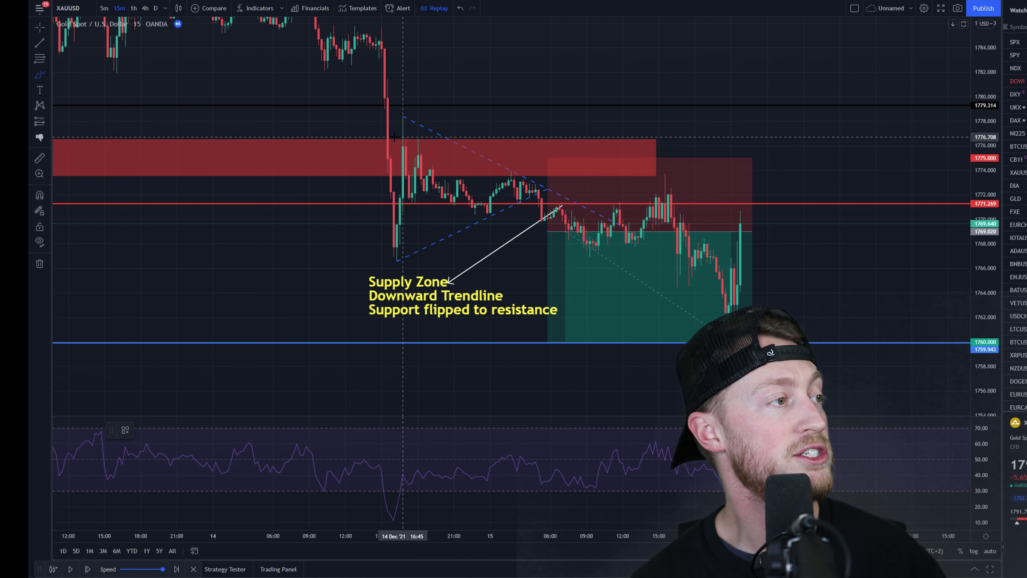
mouse_move(662, 124)
mouse_down()
mouse_move(693, 93)
mouse_move(699, 132)
mouse_up()
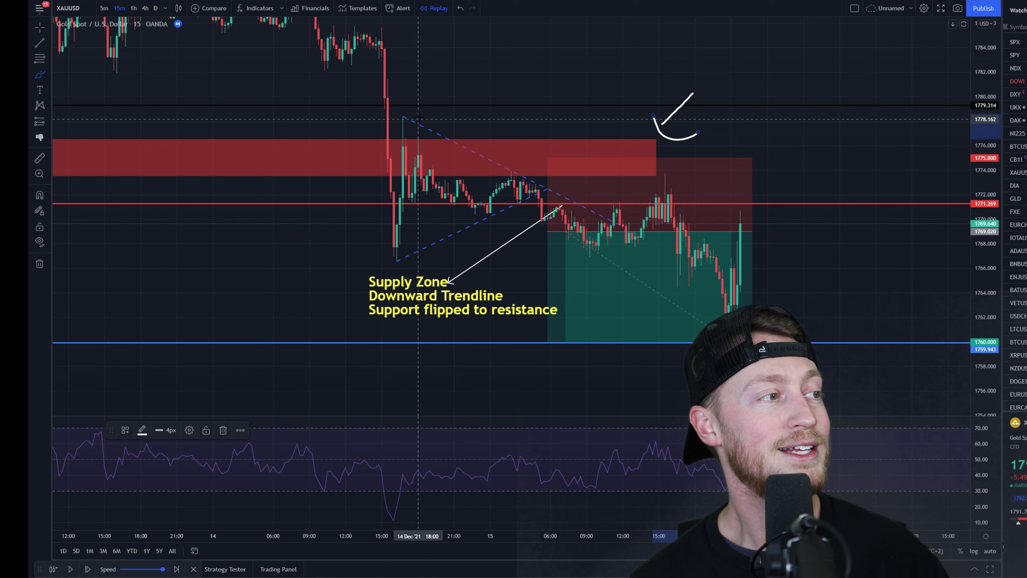
mouse_move(439, 98)
mouse_down()
mouse_move(409, 138)
mouse_move(471, 173)
mouse_up()
drag(521, 140, 511, 175)
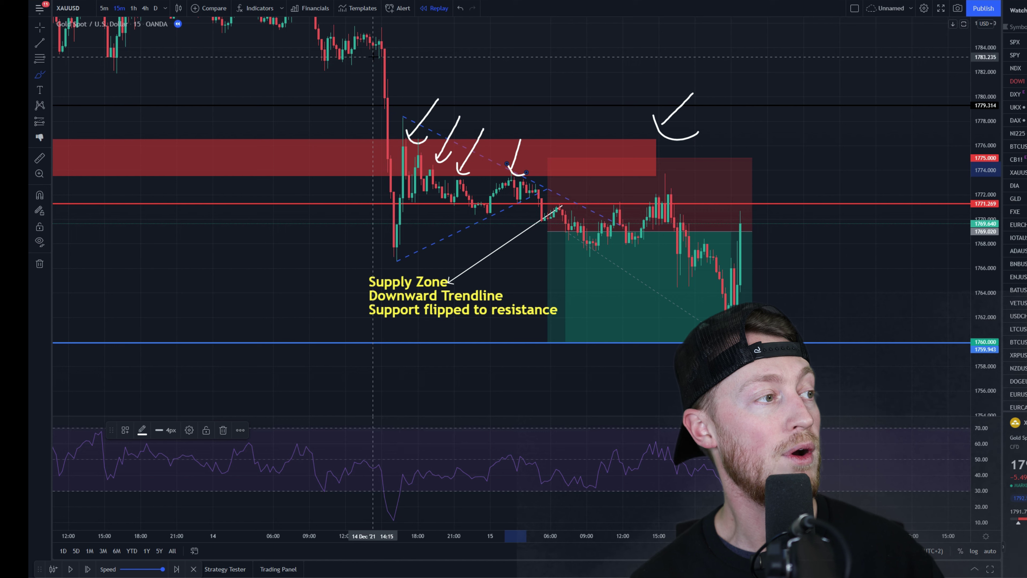
mouse_move(372, 53)
mouse_down()
mouse_move(390, 239)
mouse_move(385, 85)
mouse_up()
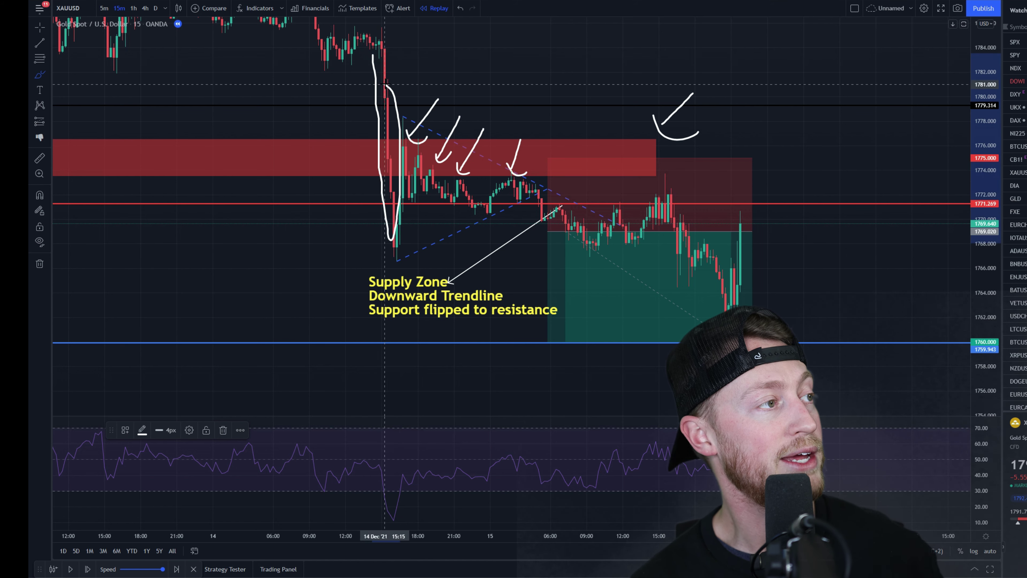
key(ctrl+z)
key(ctrl+z)
key(ctrl+z)
key(ctrl+z)
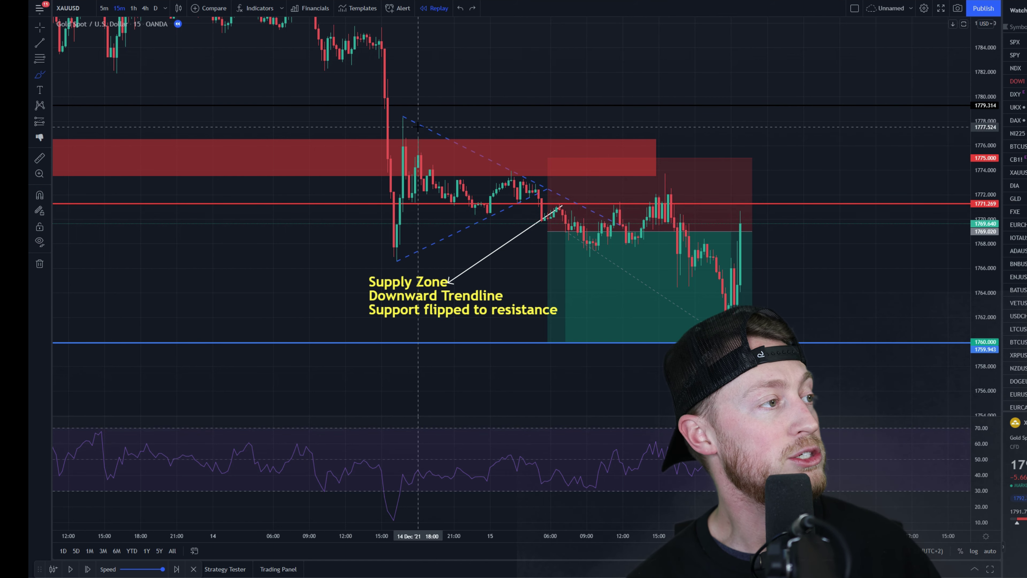
- Trace the triangle's upper and lower trendlines, circle the RSI near 50 and sketch the expected drop
drag(404, 118, 548, 185)
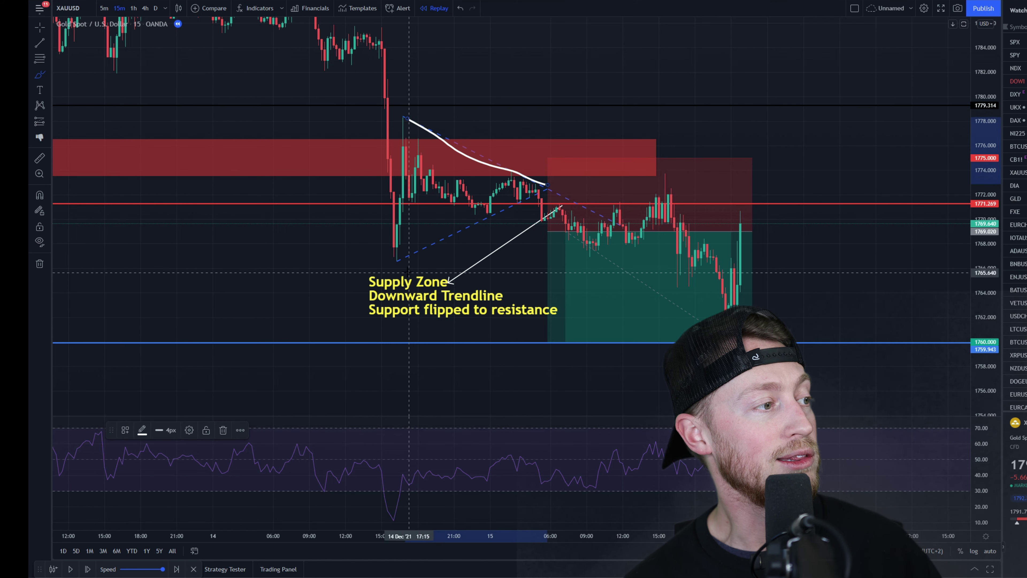
mouse_move(394, 262)
mouse_down()
mouse_move(477, 232)
mouse_move(532, 191)
mouse_up()
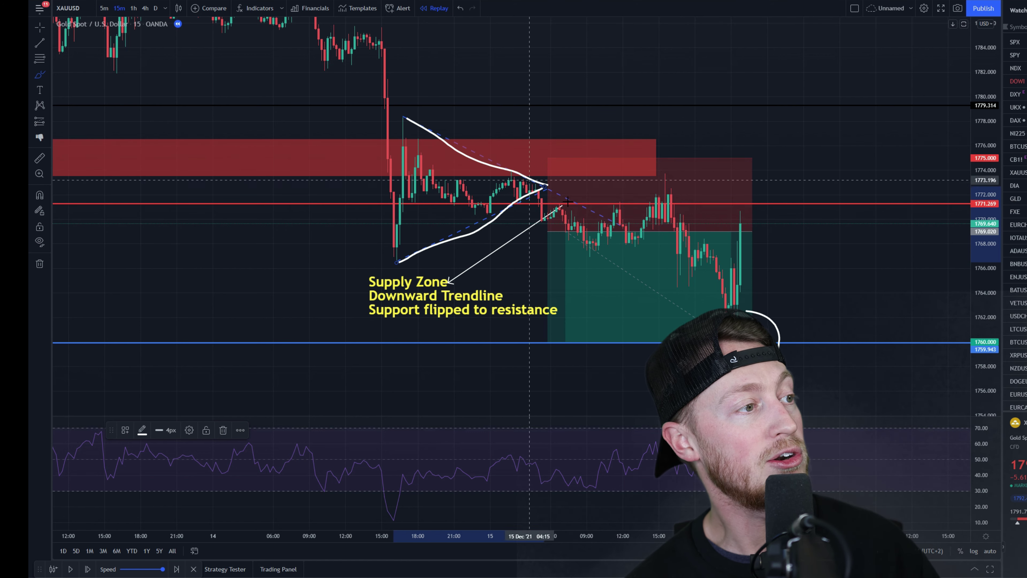
drag(545, 186, 578, 205)
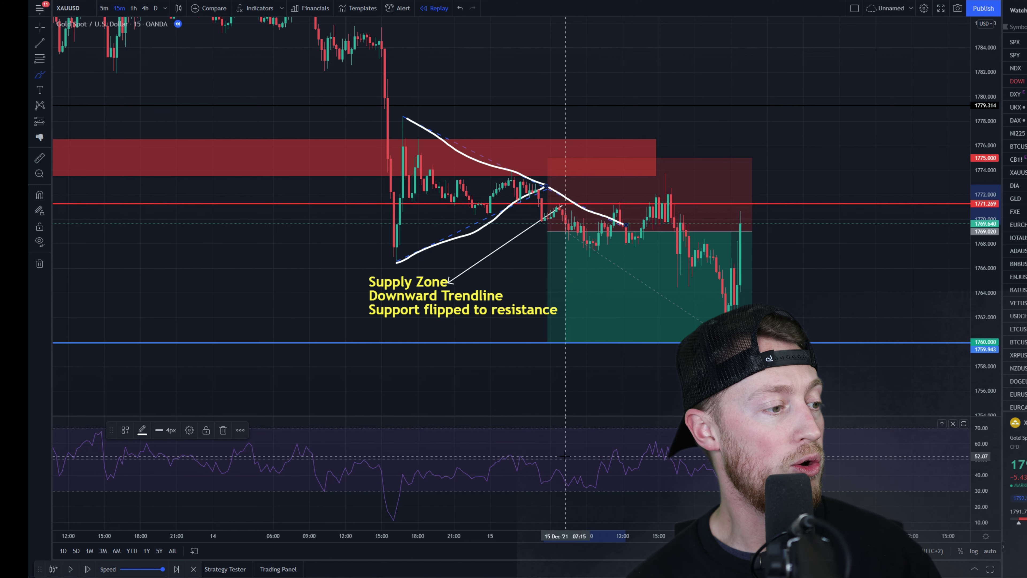
drag(565, 456, 566, 470)
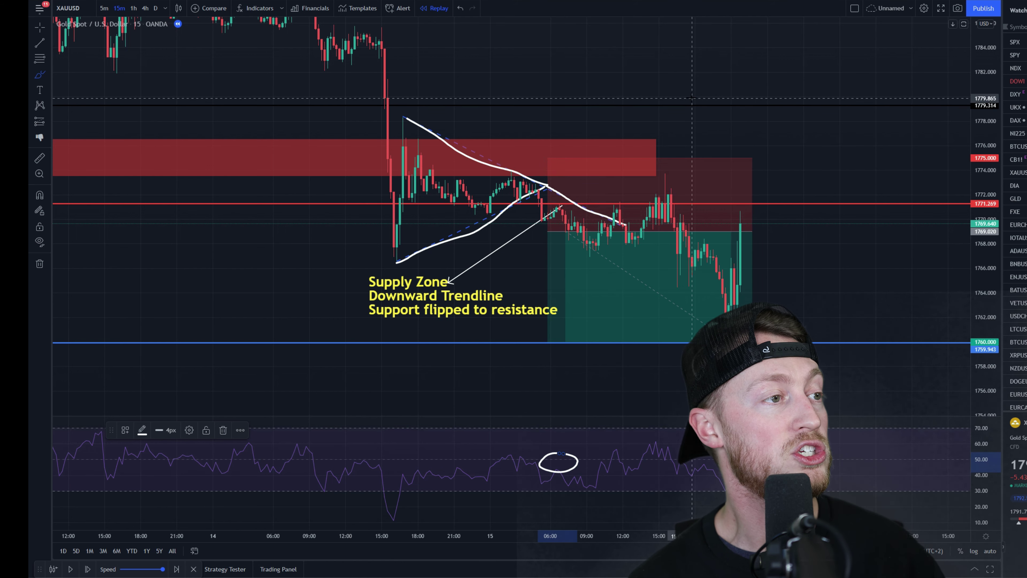
mouse_move(704, 57)
mouse_down()
mouse_move(770, 186)
mouse_move(792, 170)
mouse_up()
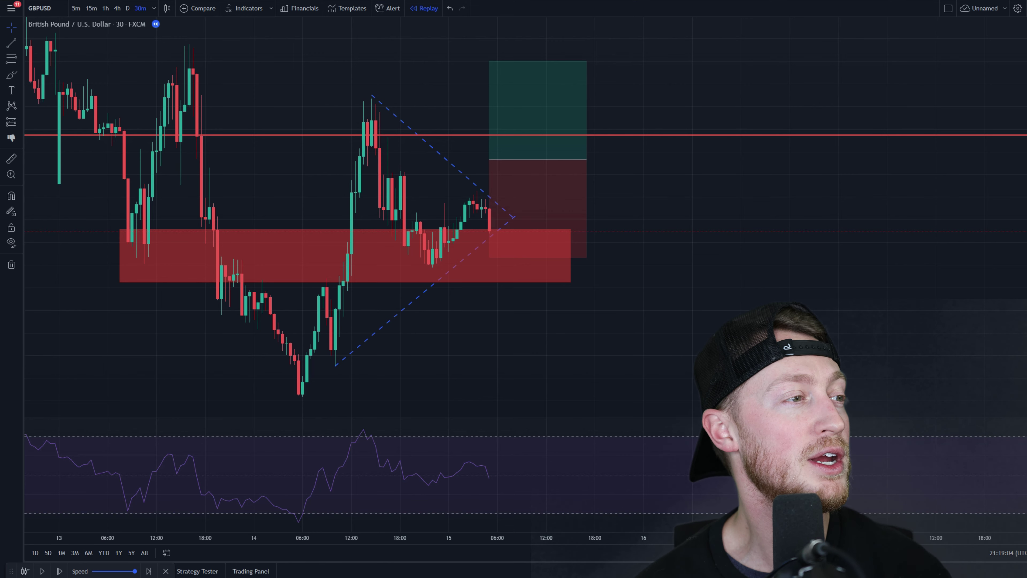
- Replay GBP/USD into the green target and circle the top candles with the Brush
mouse_move(534, 181)
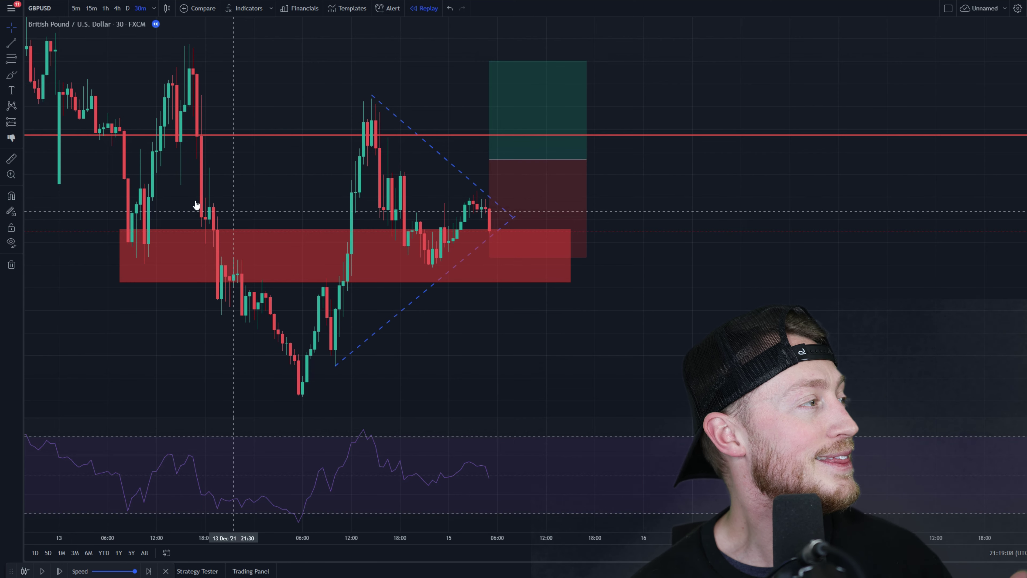
click(46, 571)
click(45, 571)
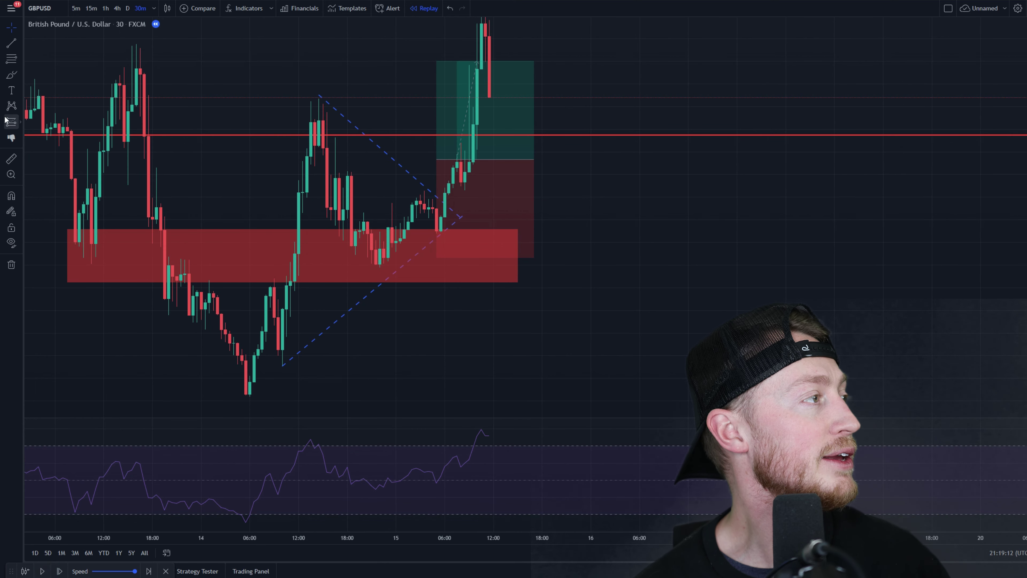
click(12, 74)
drag(490, 40, 504, 48)
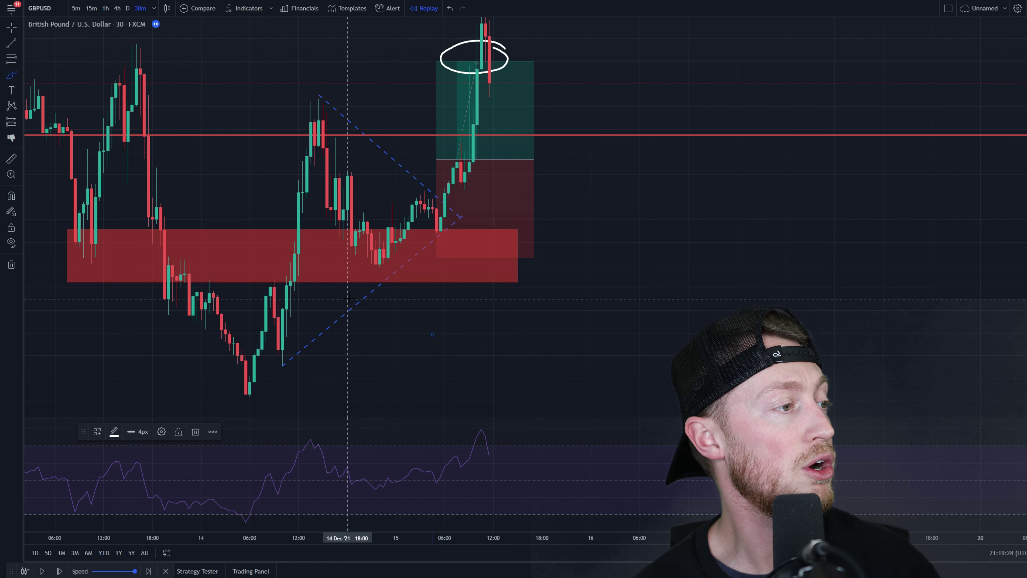
mouse_move(345, 329)
mouse_down()
mouse_move(373, 280)
mouse_move(367, 275)
mouse_up()
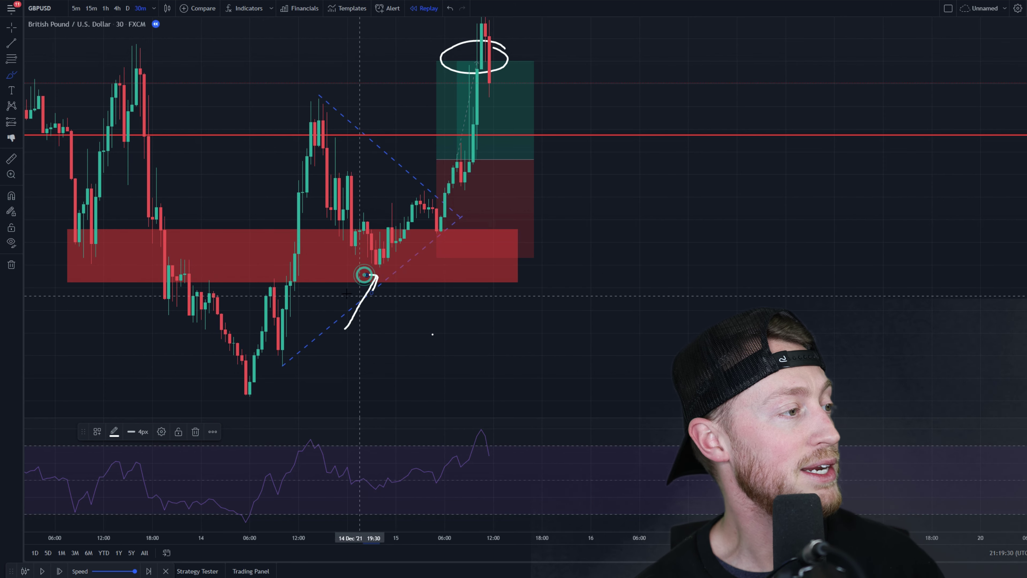
mouse_move(320, 306)
mouse_down()
mouse_move(354, 251)
mouse_move(339, 252)
mouse_up()
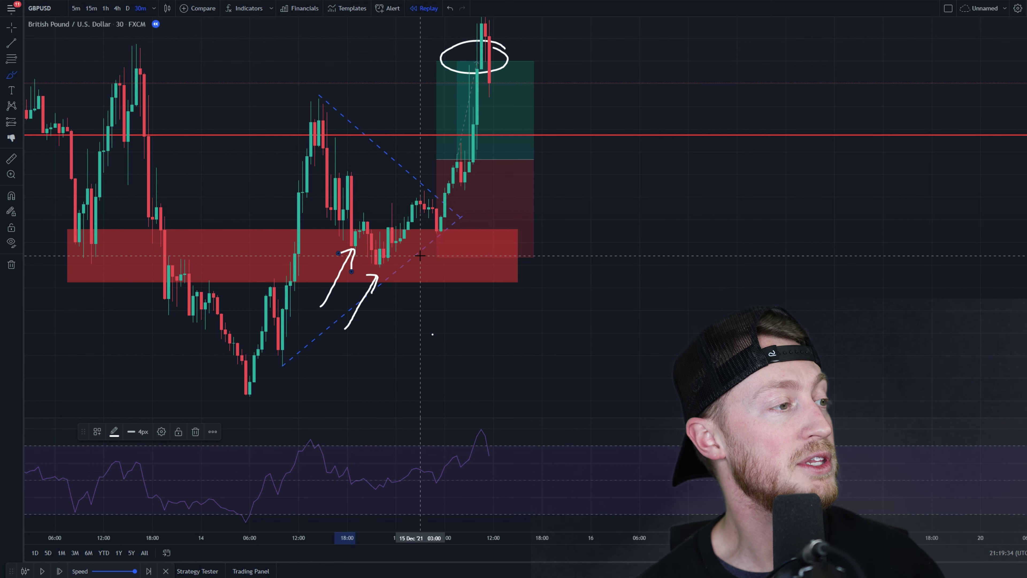
mouse_move(400, 290)
mouse_down()
mouse_move(406, 244)
mouse_move(416, 252)
mouse_up()
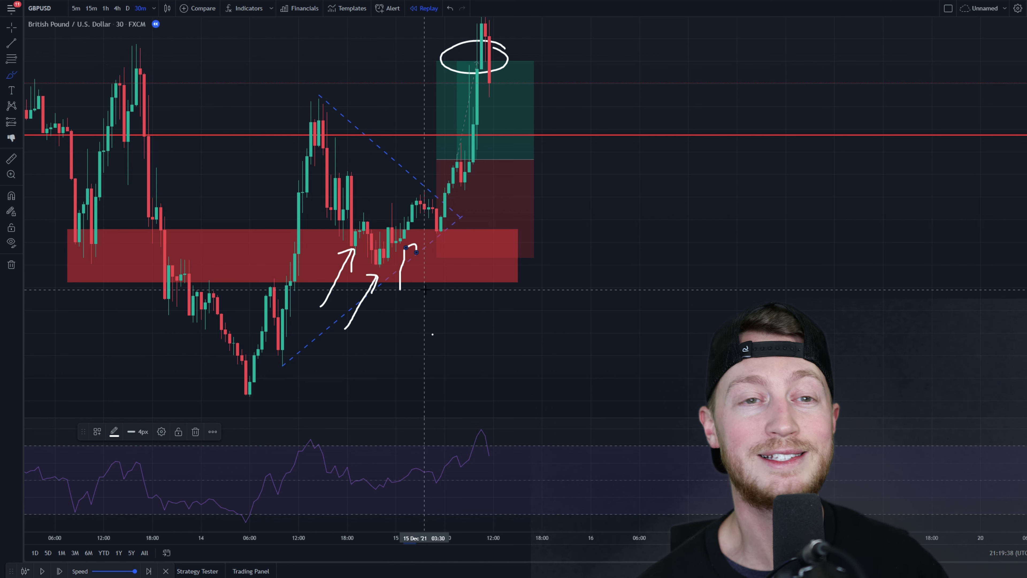
key(ctrl+z)
key(ctrl+z)
key(ctrl+z)
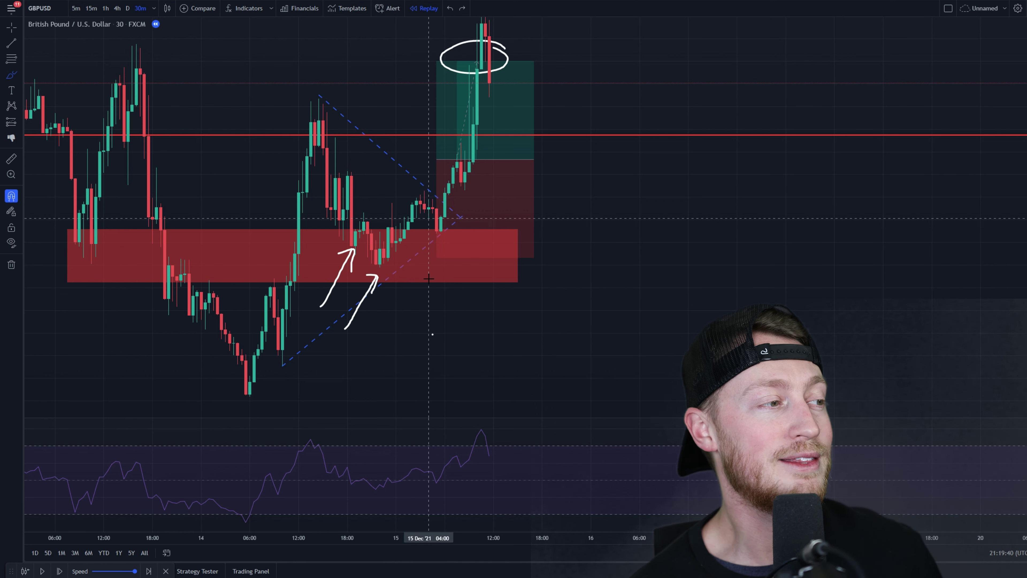
key(ctrl+z)
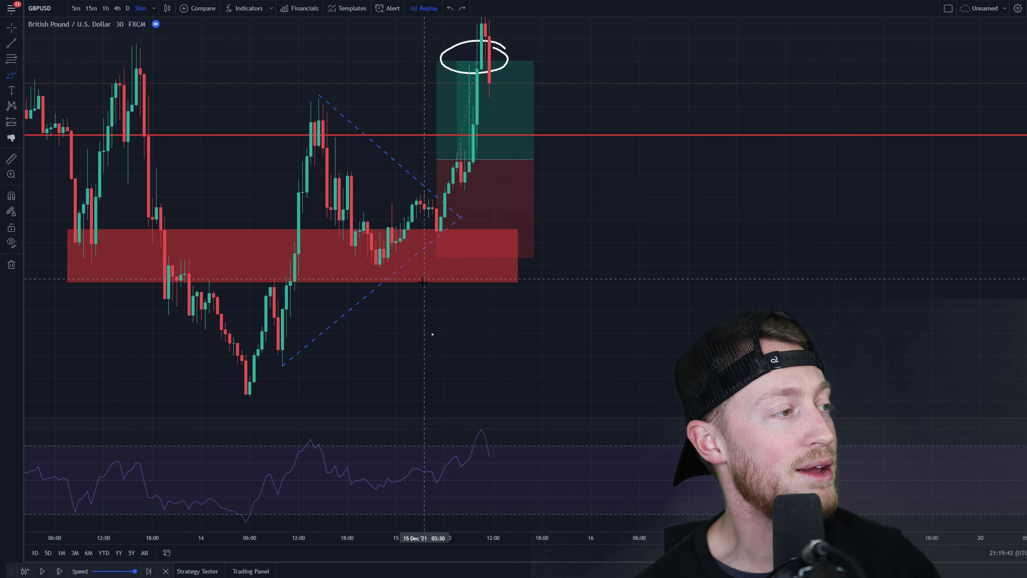
mouse_move(272, 315)
mouse_down()
mouse_move(310, 180)
mouse_move(362, 239)
mouse_up()
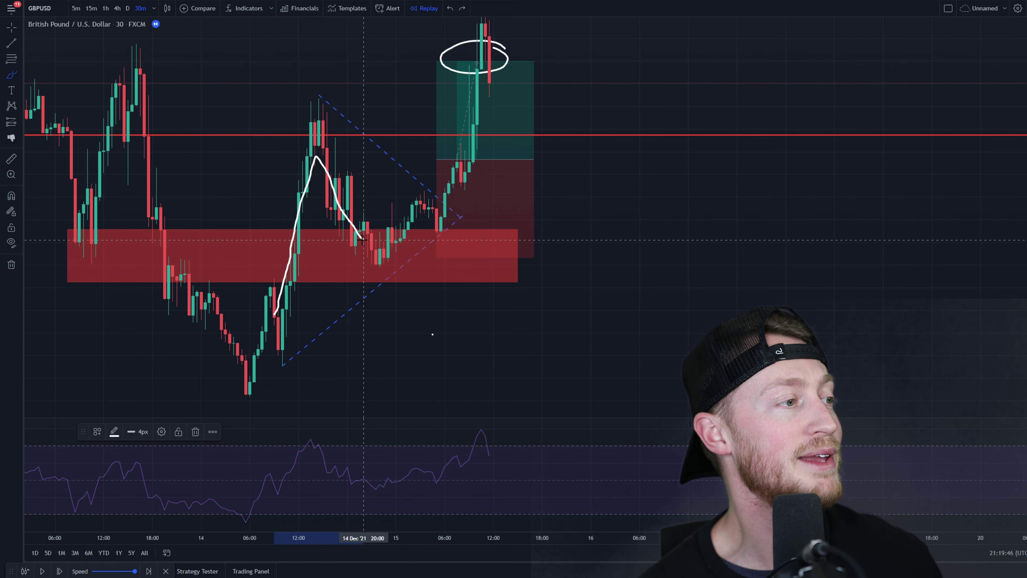
key(ctrl+z)
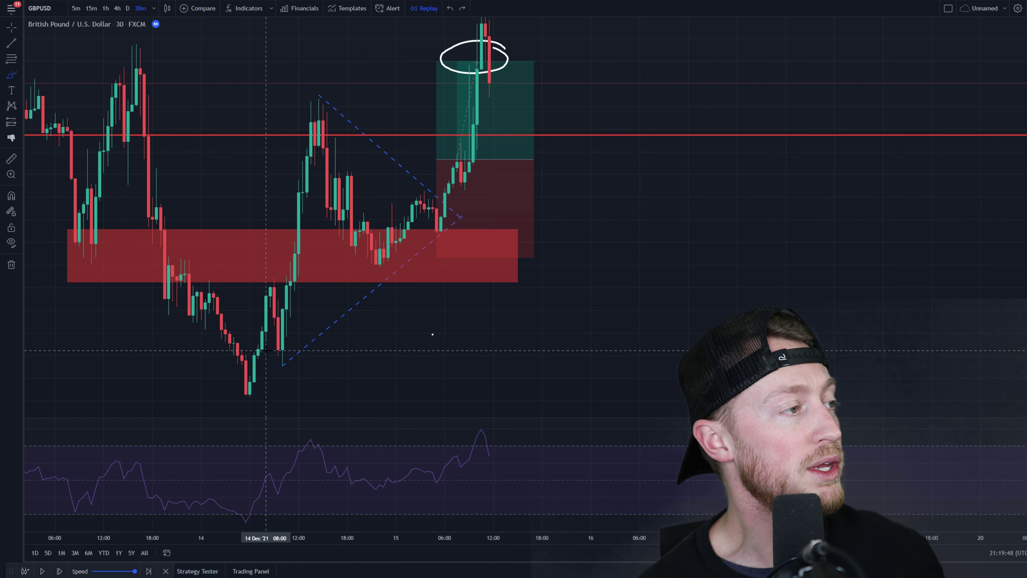
mouse_move(267, 349)
mouse_down()
mouse_move(320, 145)
mouse_move(372, 251)
mouse_move(474, 44)
mouse_up()
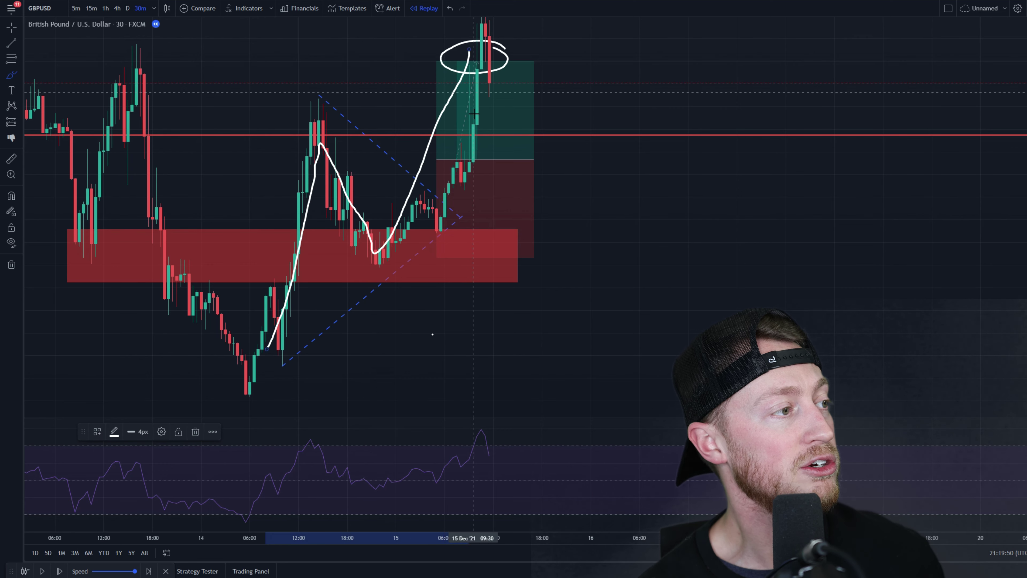
key(ctrl+z)
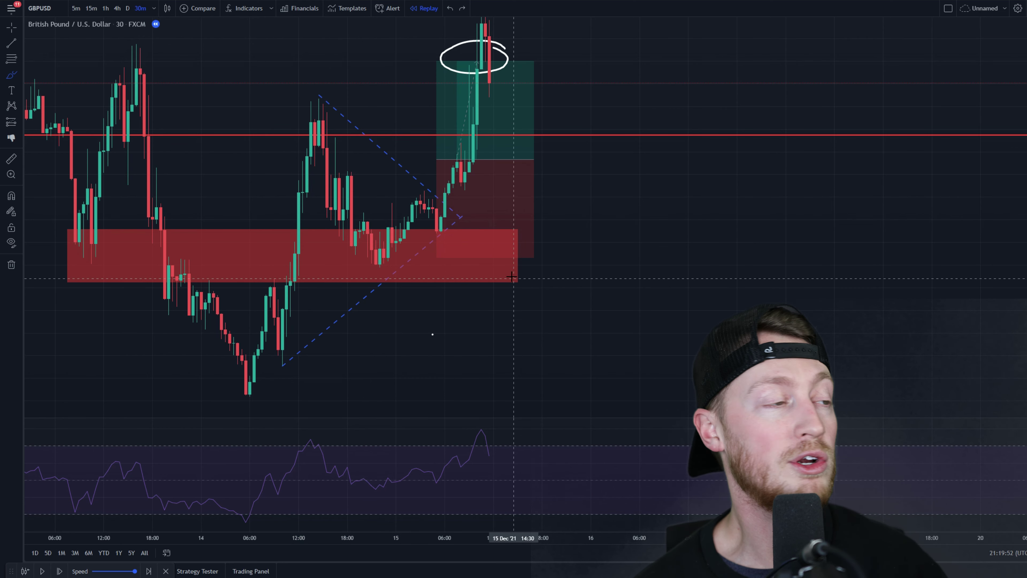
mouse_move(282, 366)
mouse_down()
mouse_move(360, 306)
mouse_move(424, 229)
mouse_move(416, 178)
mouse_move(332, 103)
mouse_up()
key(ctrl+z)
key(ctrl+z)
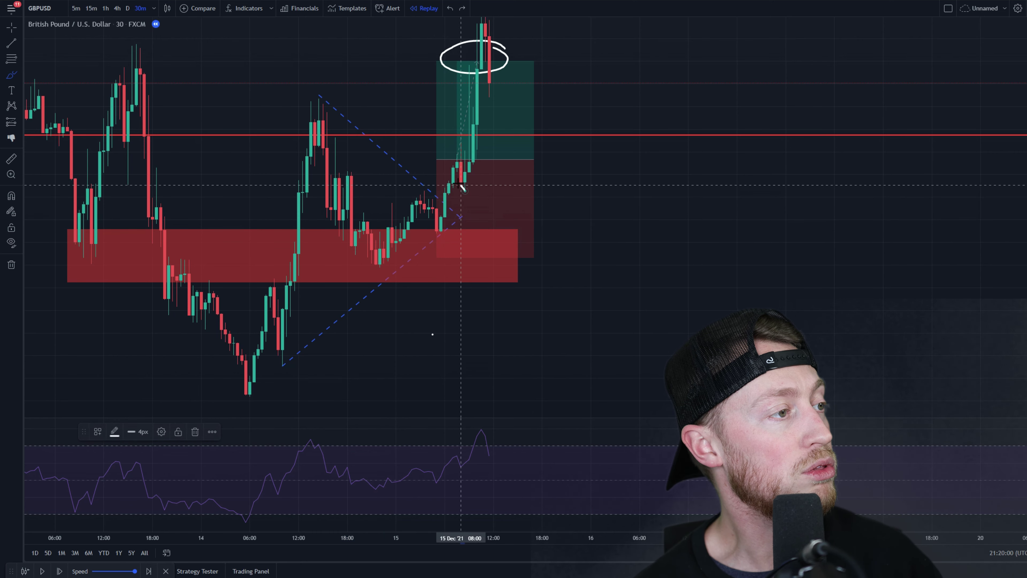
- Circle the breakout, RSI dip and two red-zone retests, and draw two upward arrows right of price
drag(463, 188, 428, 189)
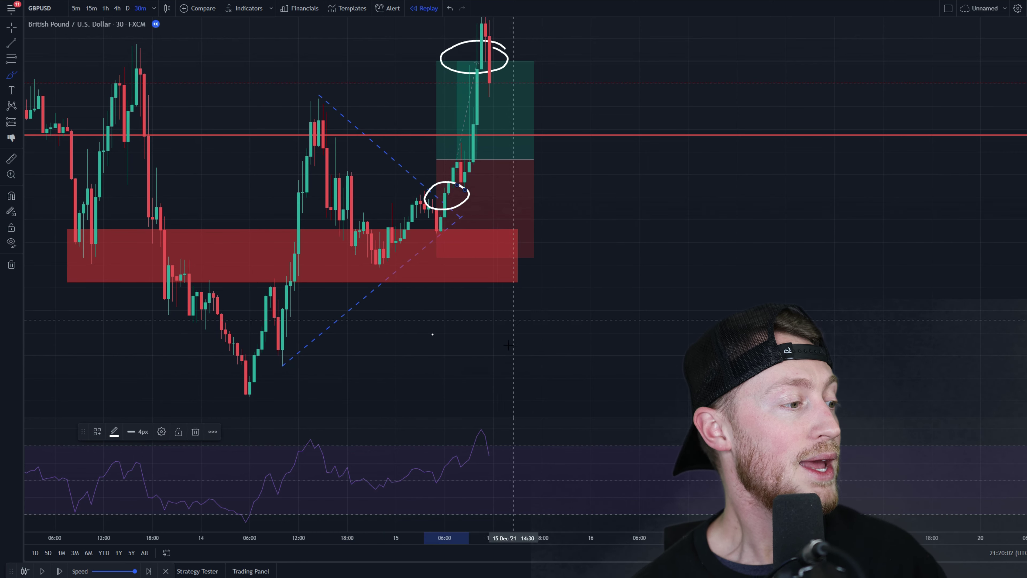
drag(582, 227, 607, 150)
mouse_move(593, 140)
mouse_down()
mouse_move(611, 131)
mouse_move(615, 167)
mouse_up()
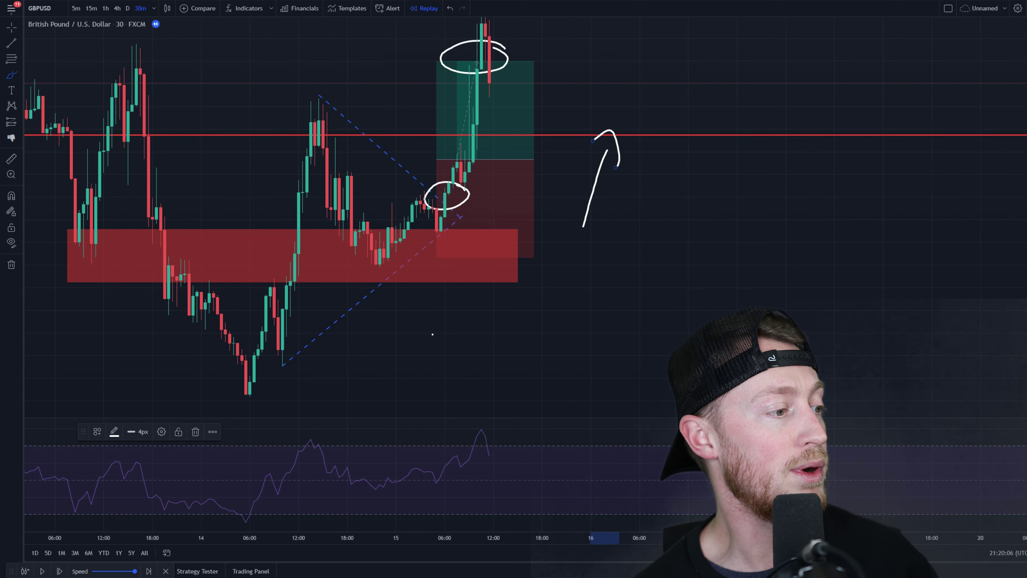
drag(436, 461, 438, 465)
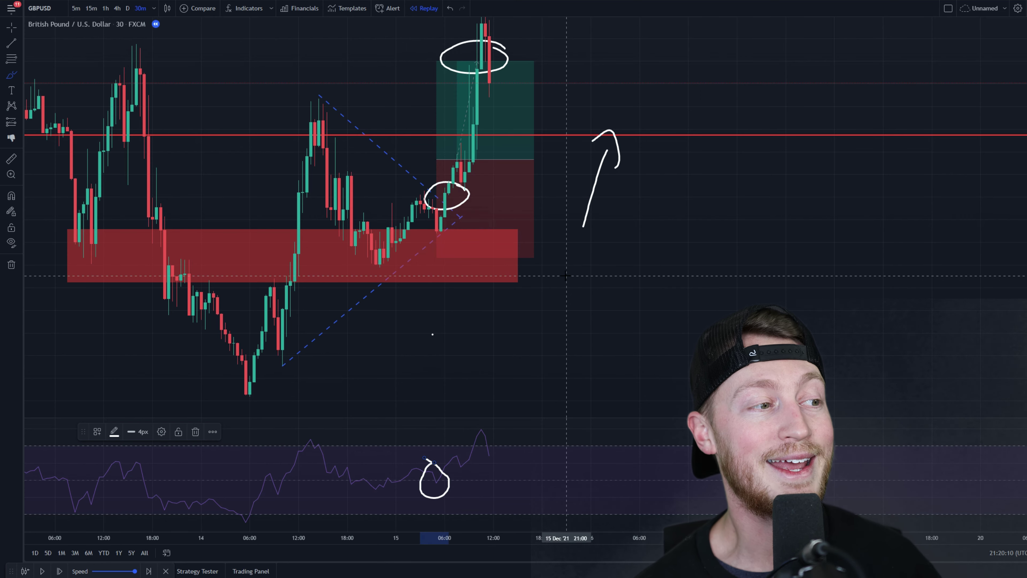
mouse_move(506, 366)
mouse_down()
mouse_move(584, 253)
mouse_move(591, 280)
mouse_up()
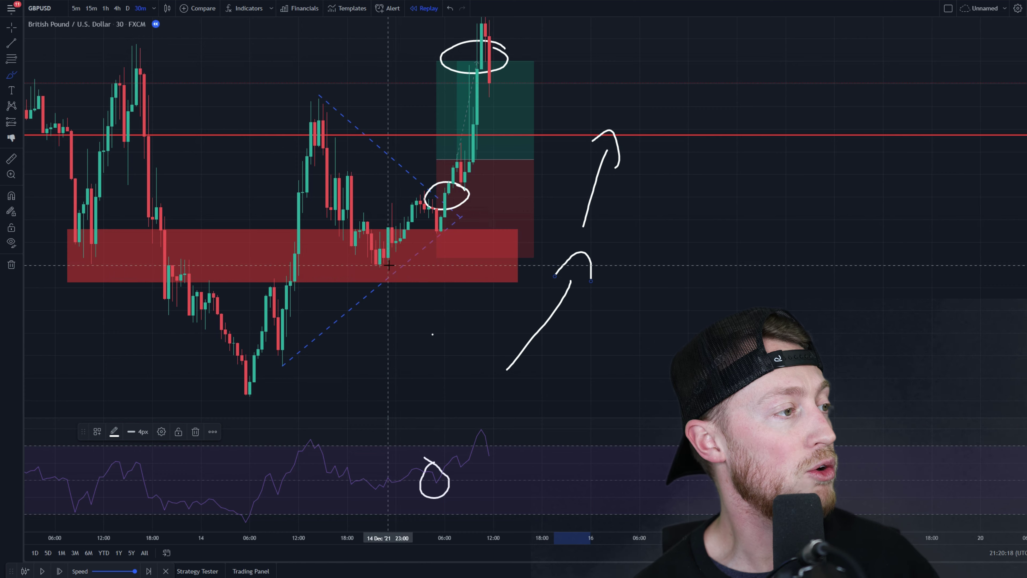
mouse_move(405, 259)
mouse_down()
mouse_move(371, 269)
mouse_move(470, 252)
mouse_up()
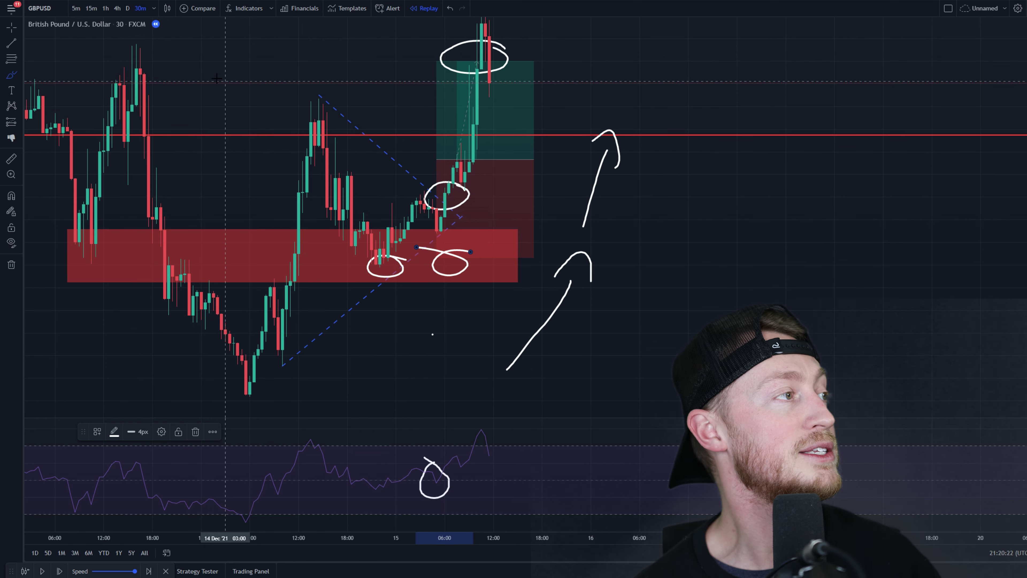
- Reveal earlier history and circle the leftmost peak, middle peak and candles left of the top
drag(191, 106, 297, 158)
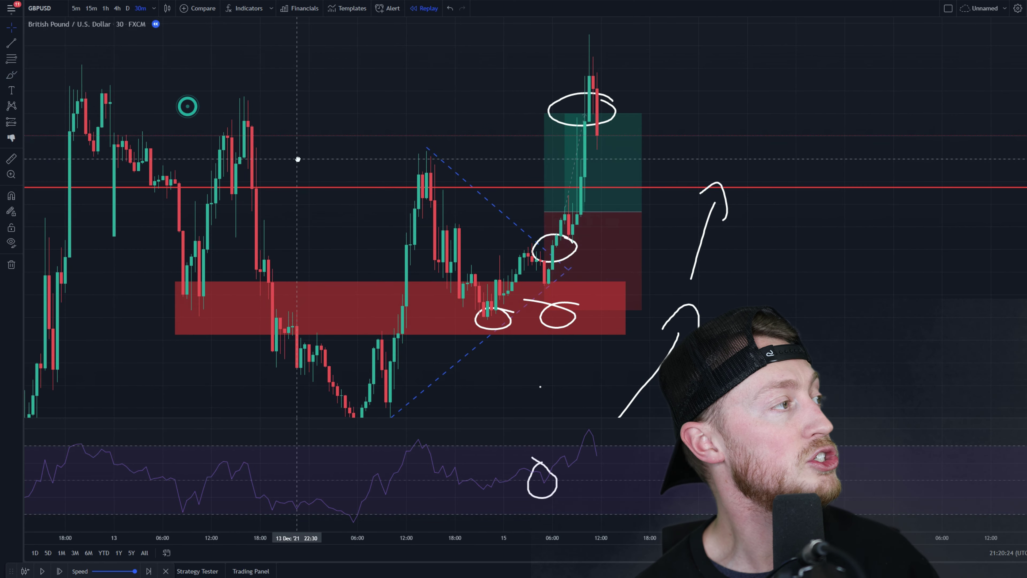
mouse_move(271, 90)
mouse_down()
mouse_move(204, 106)
mouse_move(246, 99)
mouse_up()
mouse_move(70, 72)
mouse_down()
mouse_move(145, 106)
mouse_move(124, 85)
mouse_up()
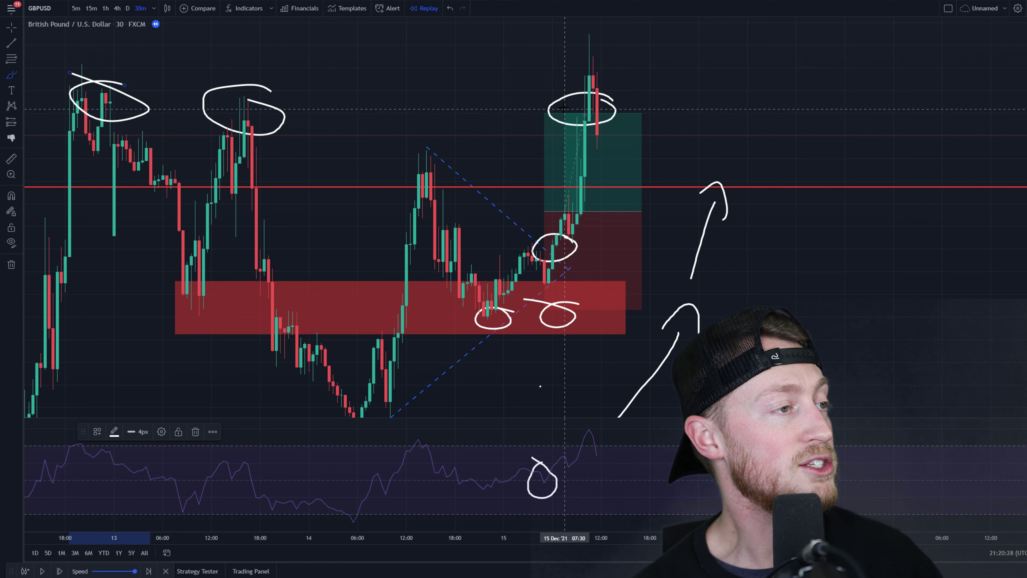
drag(523, 101, 563, 107)
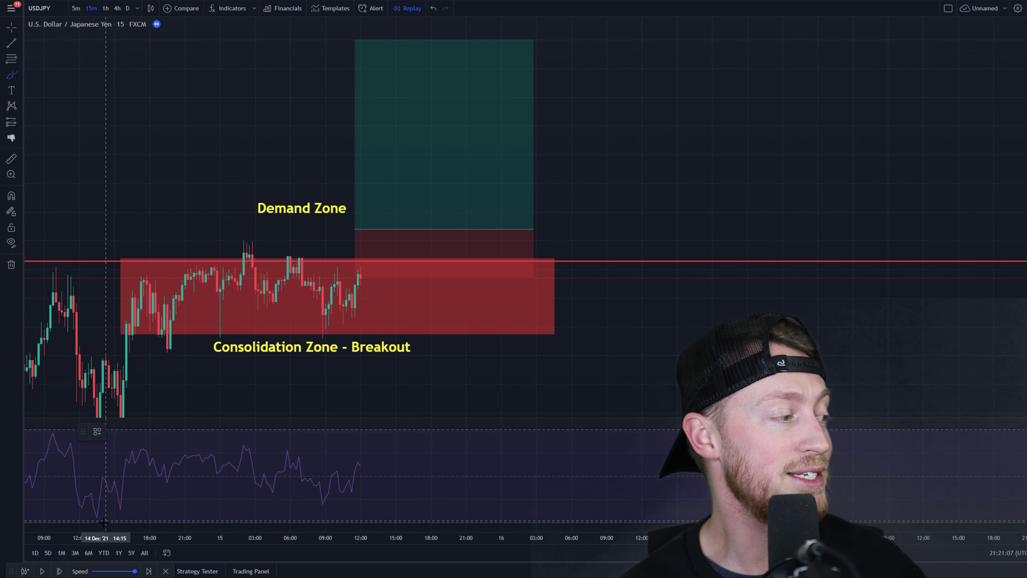
- Replay USDJPY into the long's green target, circle the top candles, then return to the Cursor
click(43, 571)
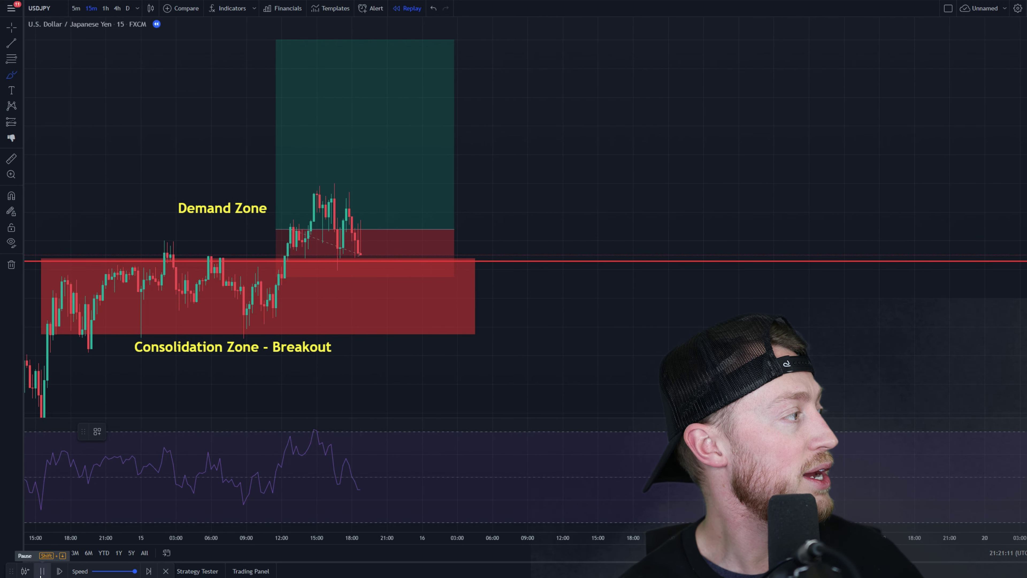
click(41, 571)
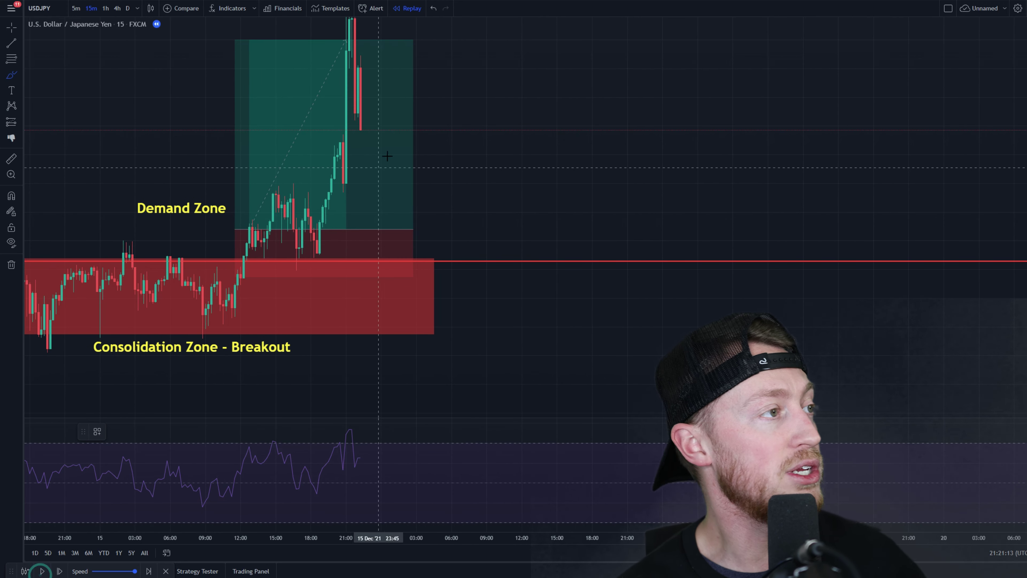
drag(373, 35, 397, 27)
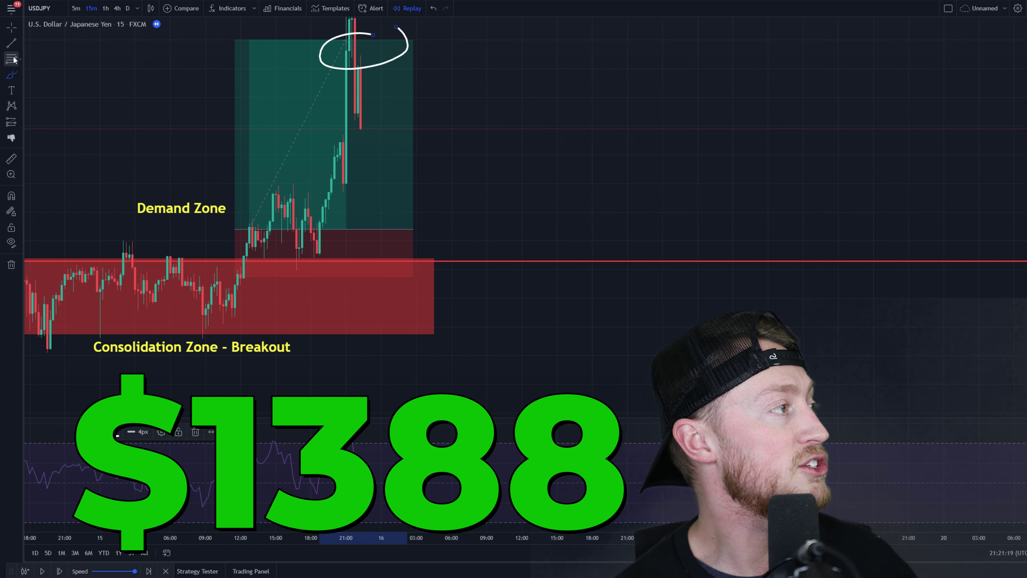
click(11, 27)
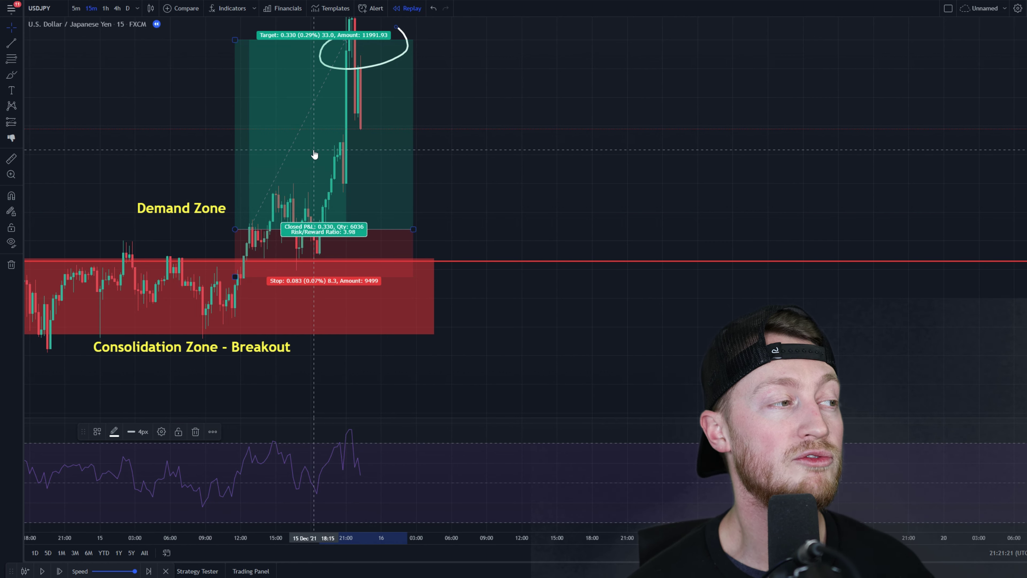